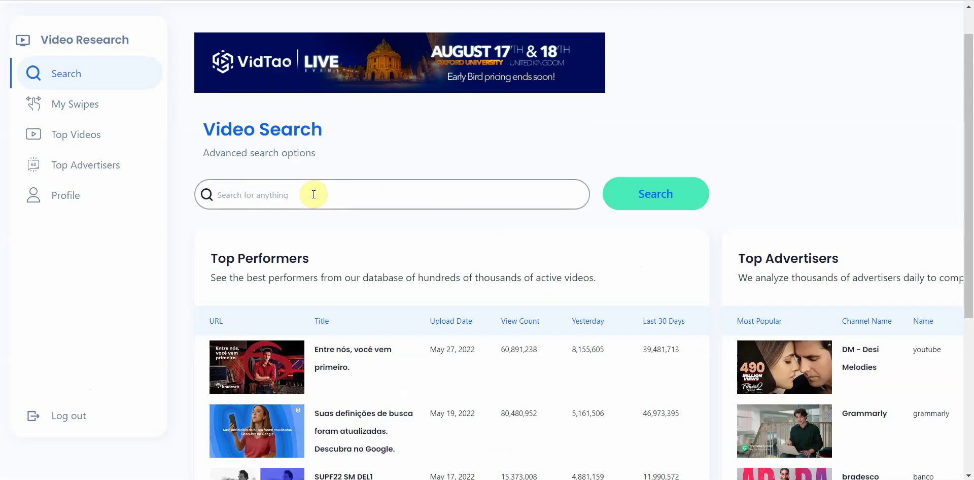
# Search Top Videos for 'dog training' and scroll down the matching results
pyautogui.click(314, 194)
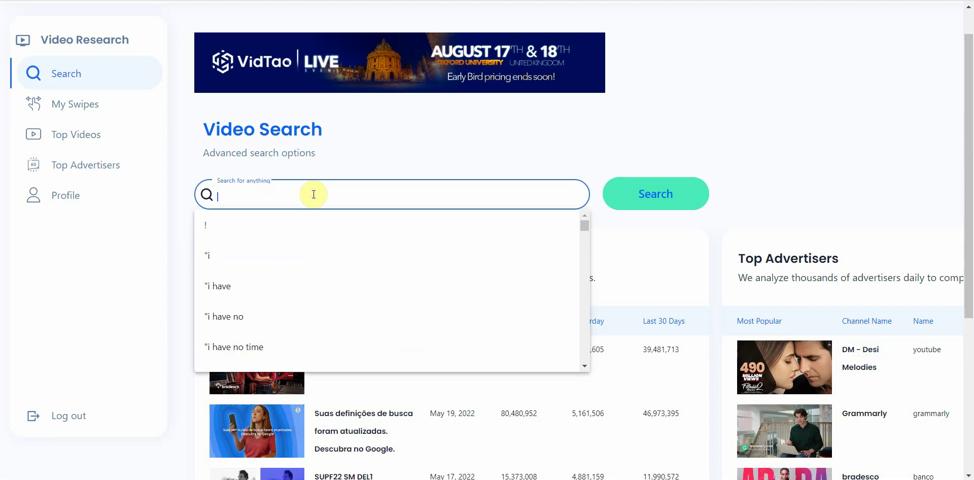
pyautogui.write('dog')
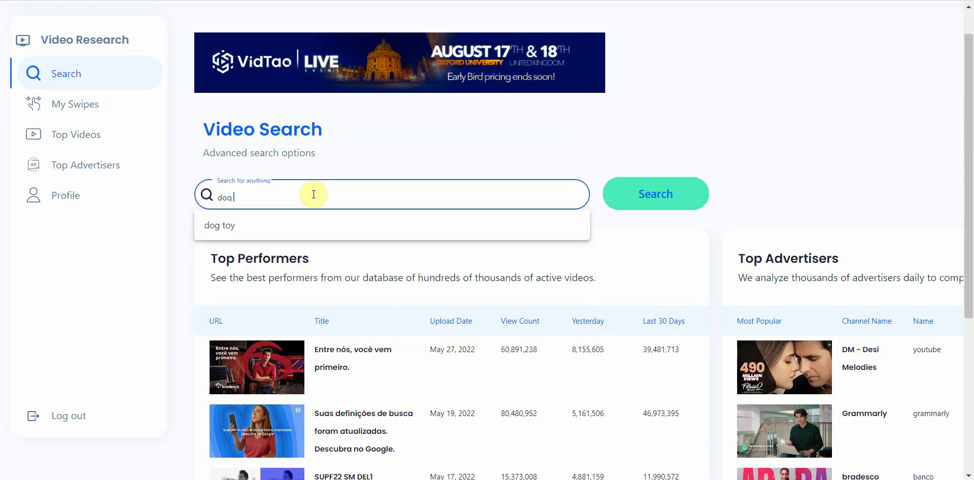
pyautogui.write(' training')
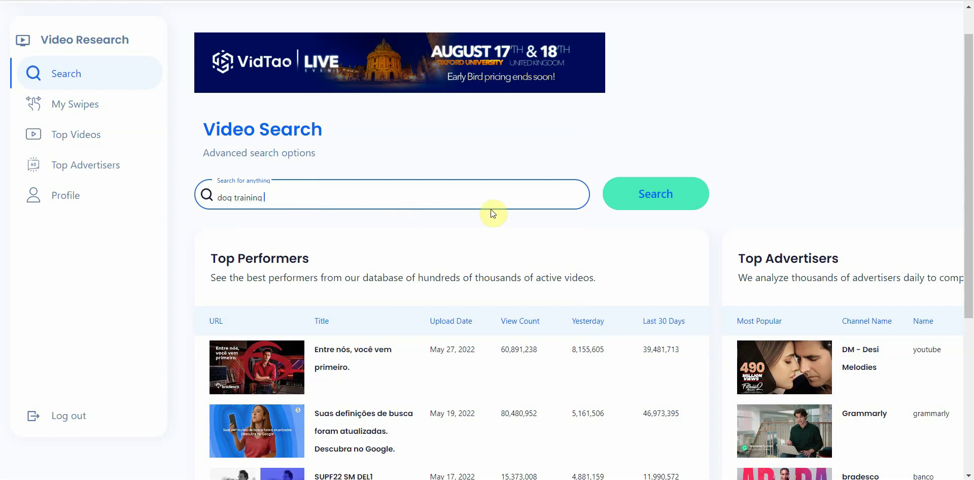
pyautogui.click(627, 193)
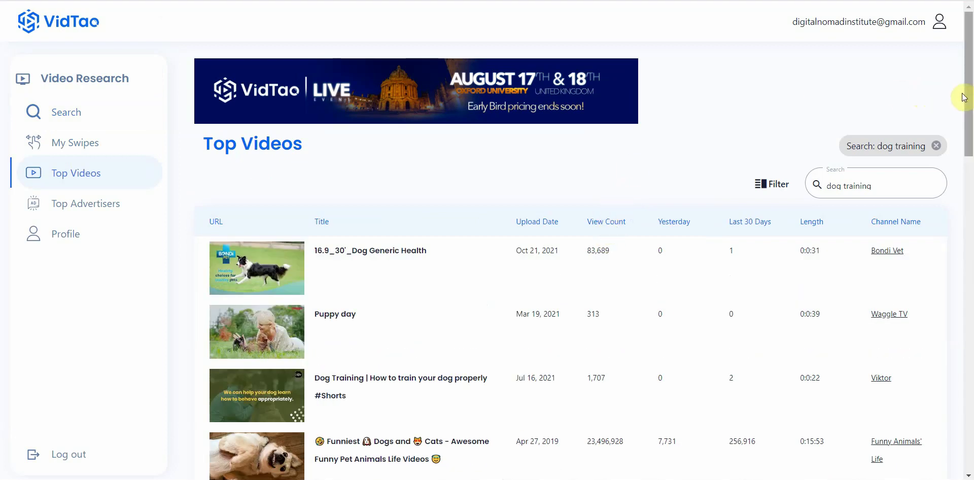
pyautogui.moveTo(970, 98); pyautogui.dragTo(970, 112)
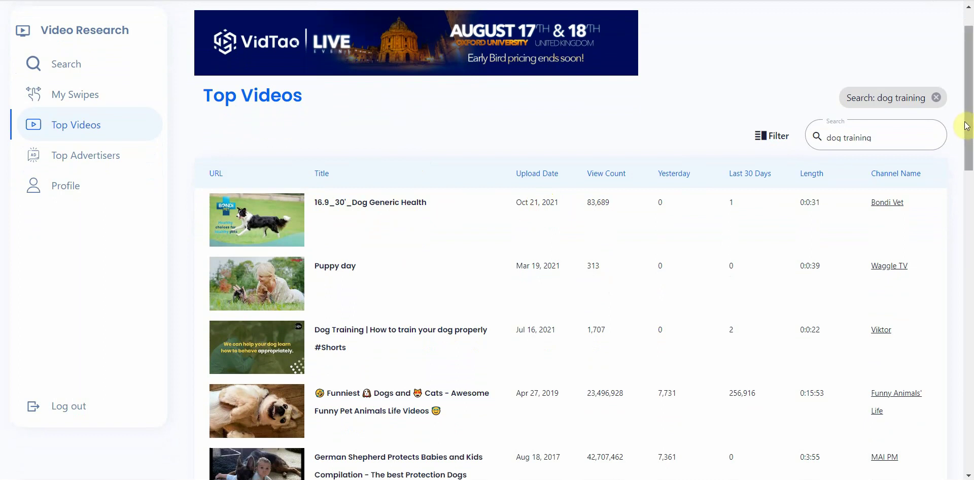
# Sort the dog training results by View Count descending, led by the 42,707,462-view German Shepherd compilation
pyautogui.moveTo(964, 125)
pyautogui.mouseDown()
pyautogui.moveTo(970, 172)
pyautogui.moveTo(970, 124)
pyautogui.mouseUp()
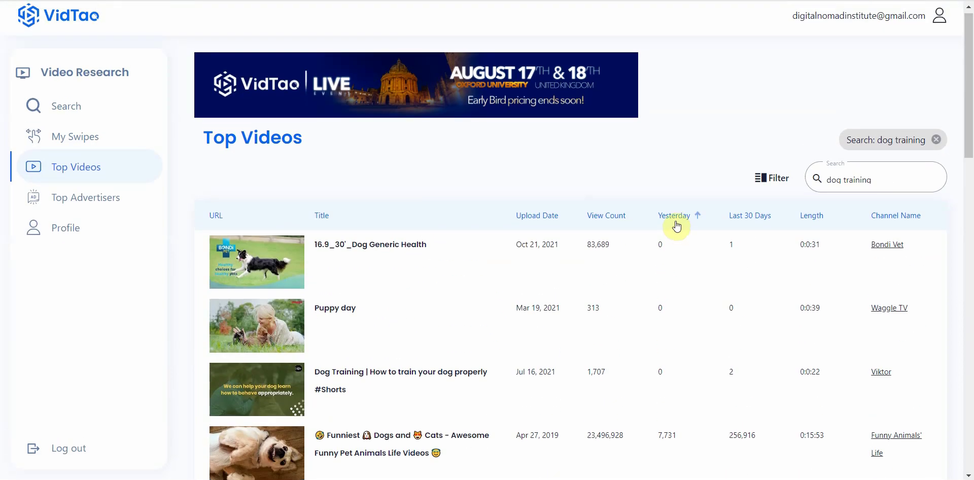
pyautogui.click(611, 217)
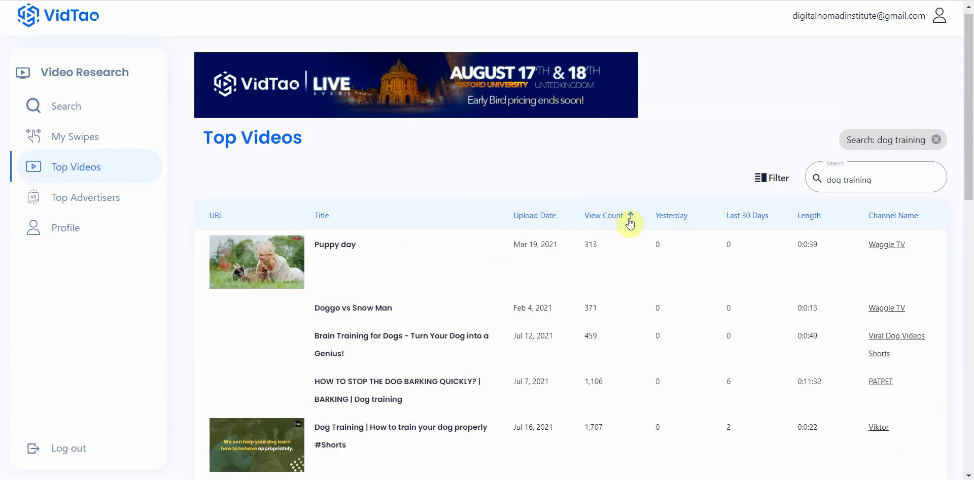
pyautogui.click(622, 220)
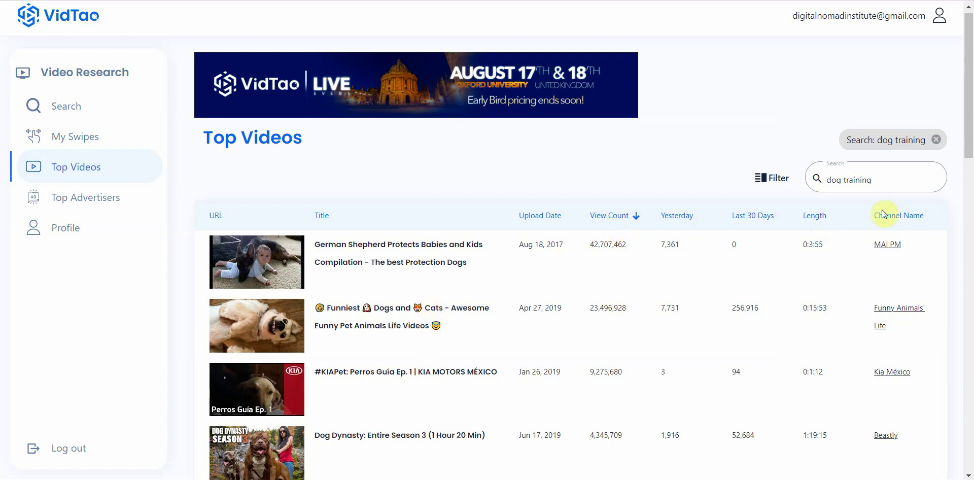
pyautogui.moveTo(968, 135)
pyautogui.mouseDown()
pyautogui.moveTo(958, 220)
pyautogui.moveTo(964, 149)
pyautogui.mouseUp()
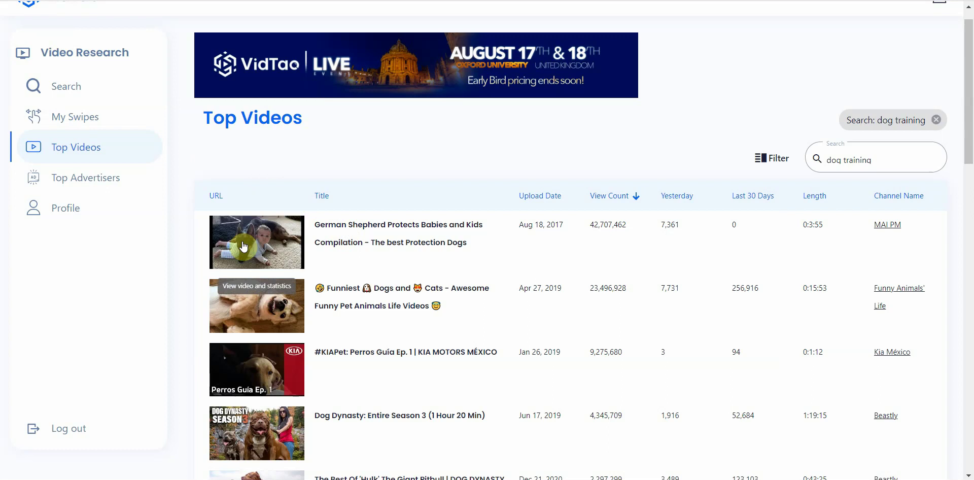
pyautogui.click(279, 246)
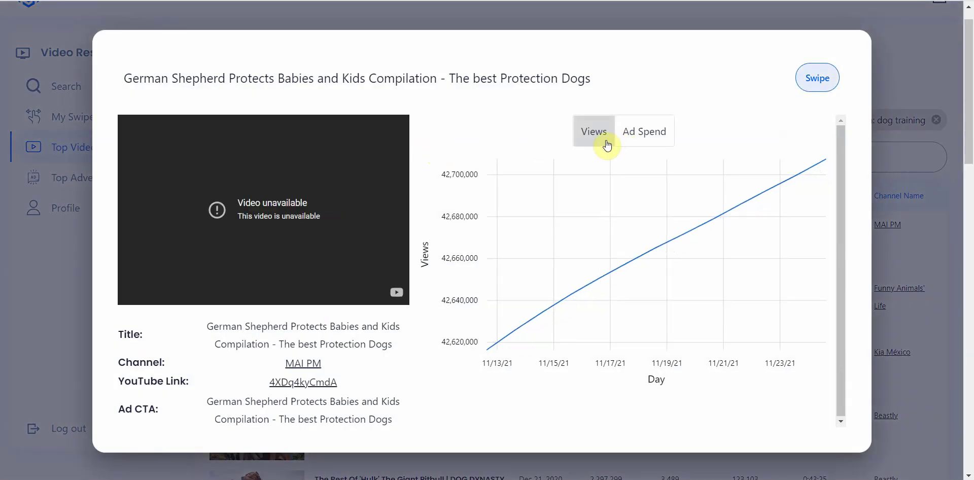
pyautogui.moveTo(528, 317)
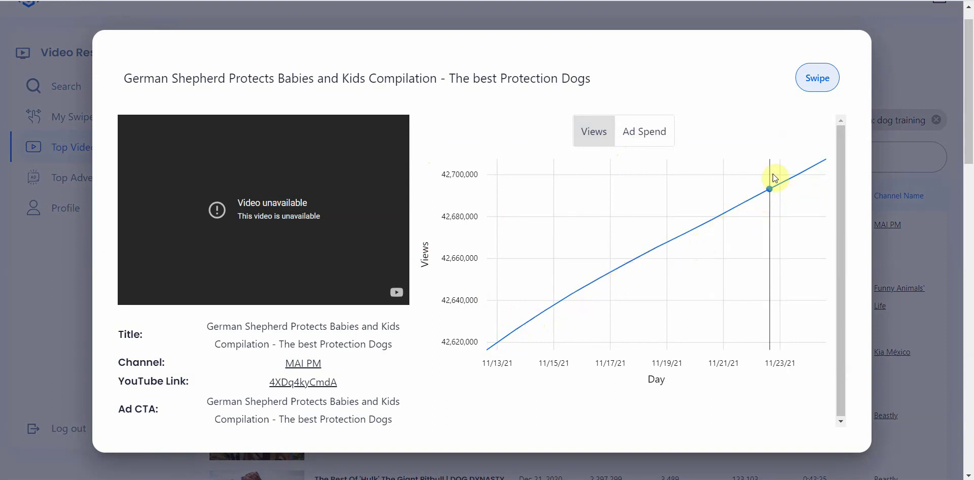
pyautogui.click(636, 143)
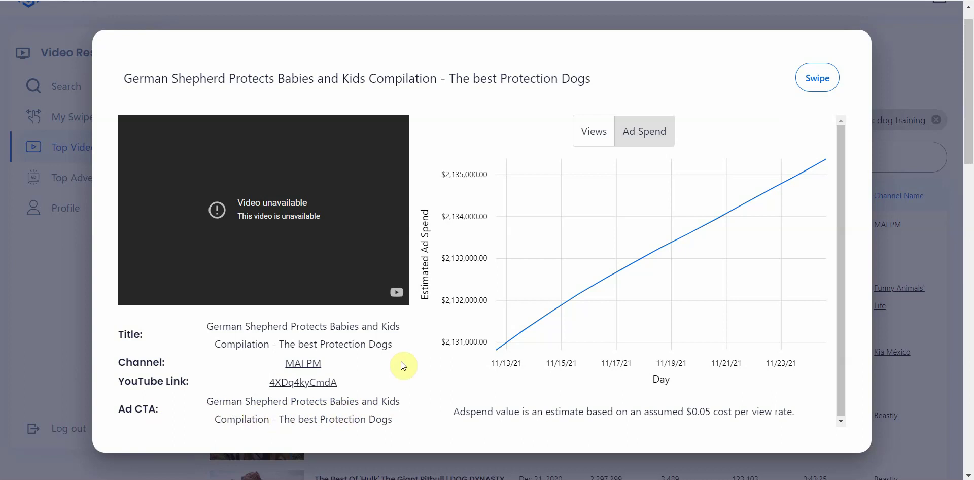
pyautogui.click(889, 59)
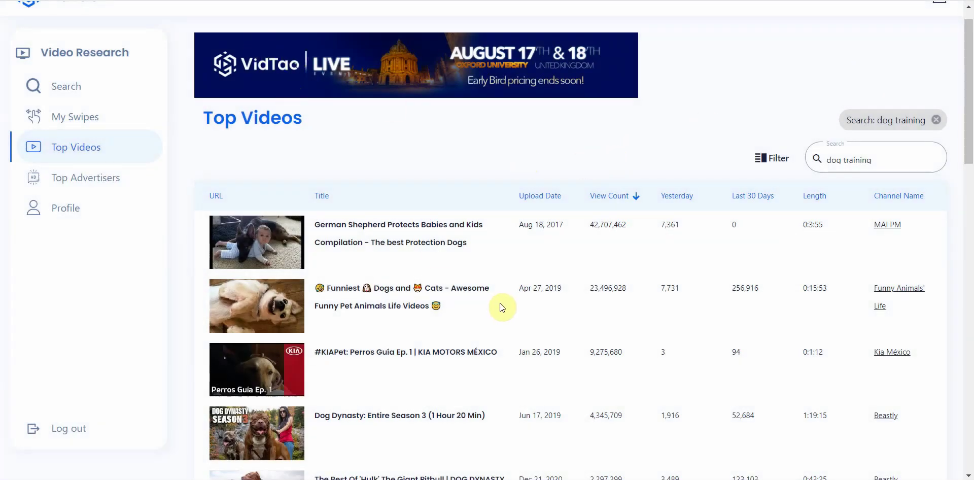
pyautogui.scroll(-15, 503, 330)
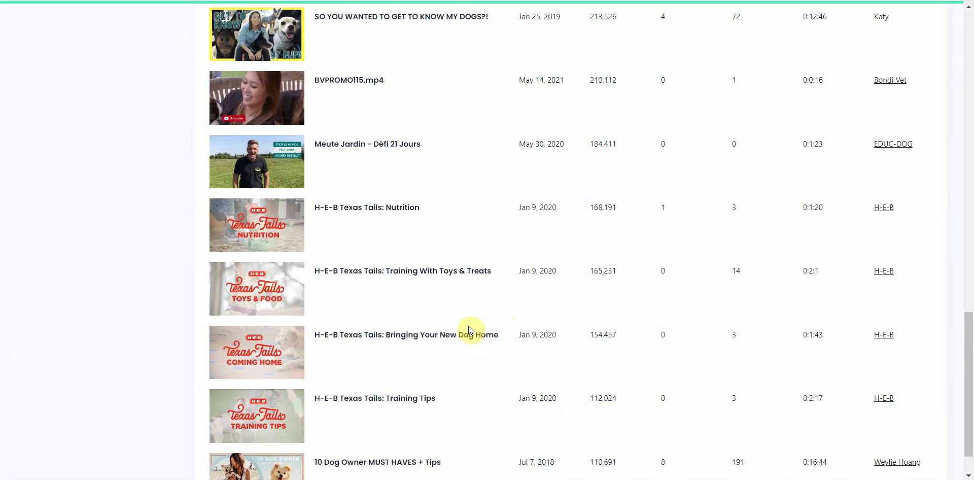
pyautogui.scroll(20, 470, 329)
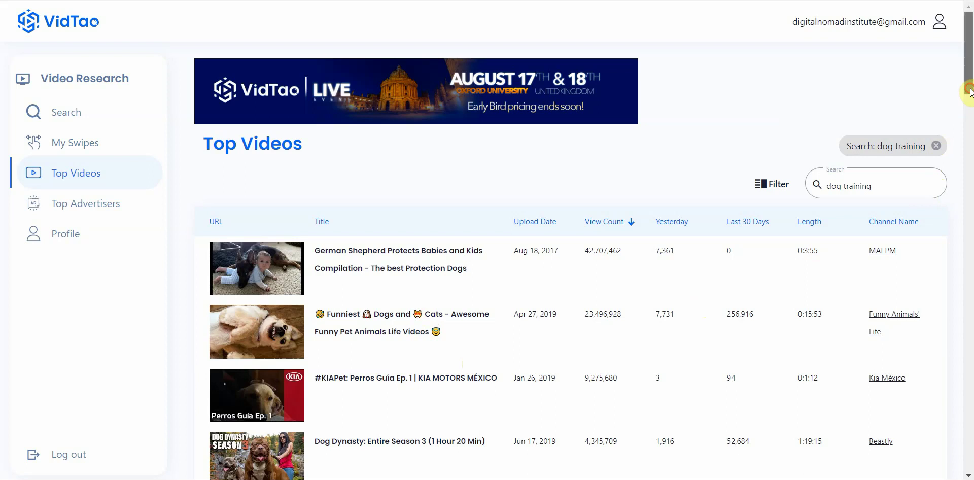
pyautogui.moveTo(969, 94)
pyautogui.mouseDown()
pyautogui.moveTo(967, 239)
pyautogui.moveTo(969, 96)
pyautogui.mouseUp()
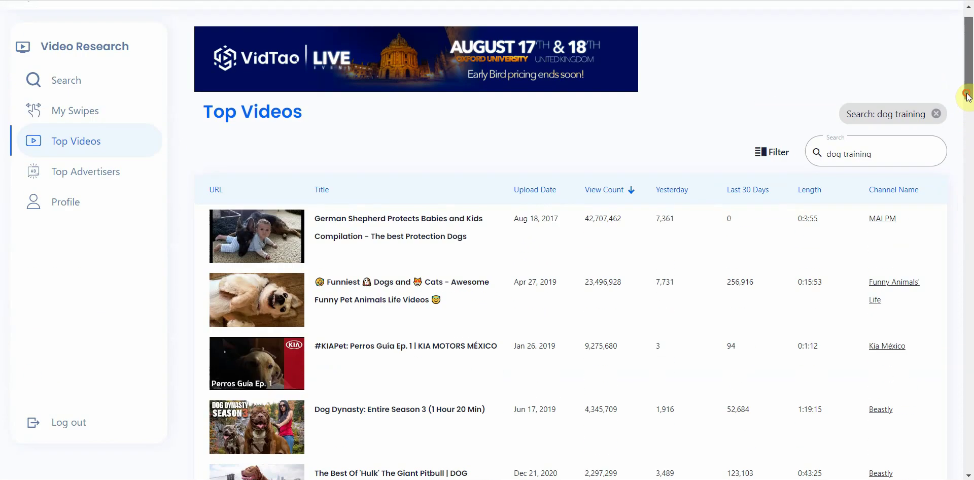
# Browse the Language filter options, then clear all video filters
pyautogui.click(774, 154)
pyautogui.click(698, 173)
pyautogui.scroll(-15, 437, 231)
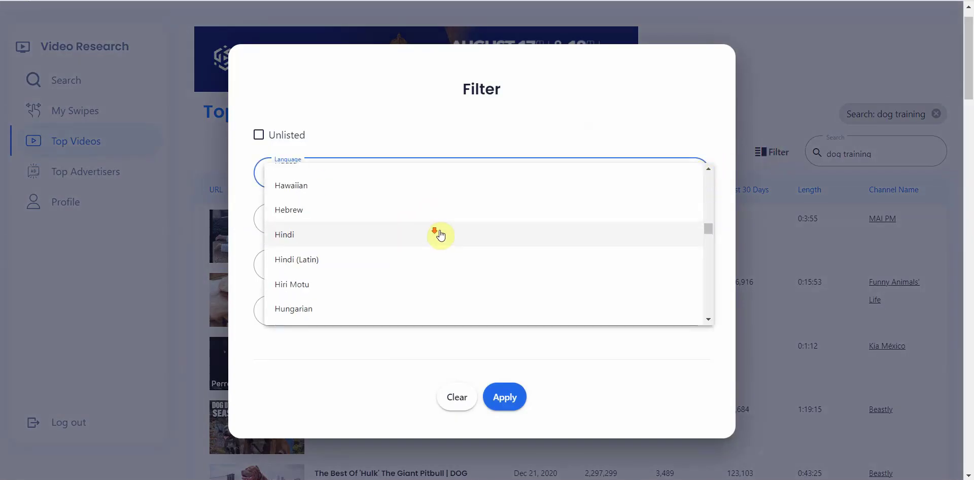
pyautogui.click(768, 74)
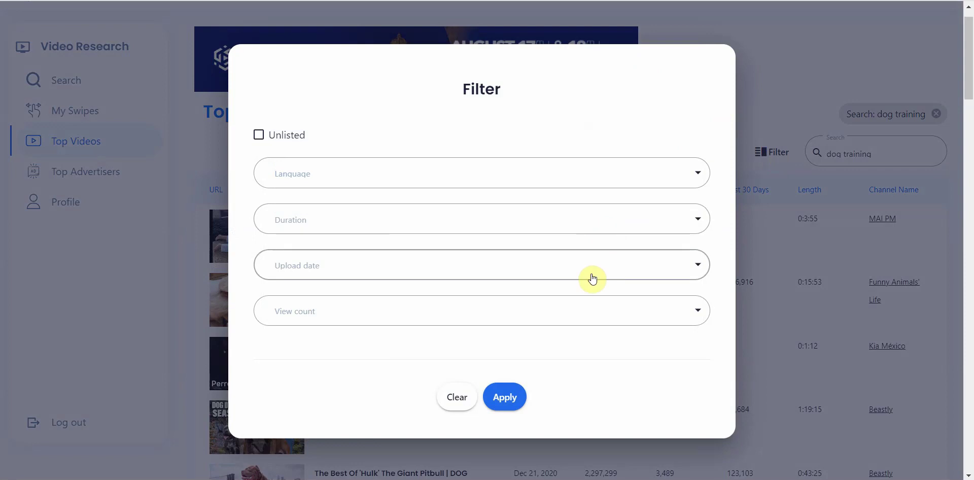
pyautogui.click(458, 398)
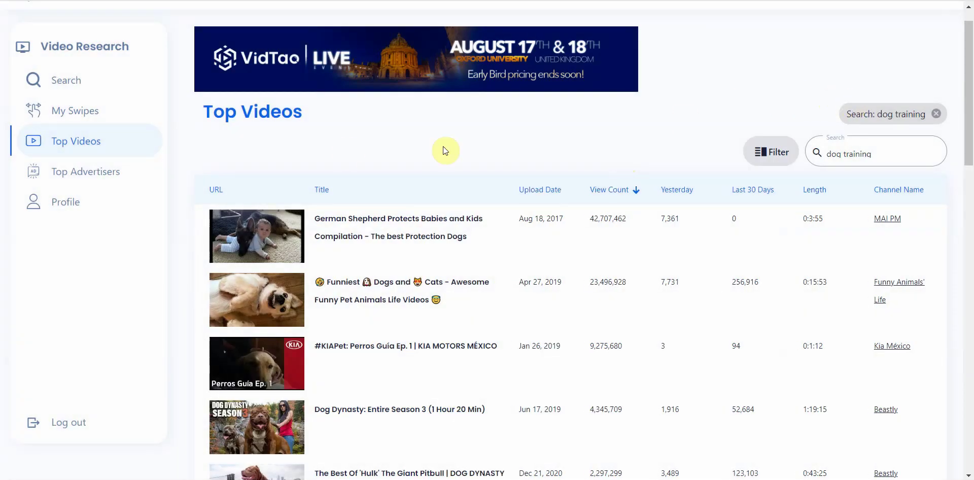
# Replace the search term with 'robots' and review the results, led by Masha and the Bear
pyautogui.tripleClick(885, 151)
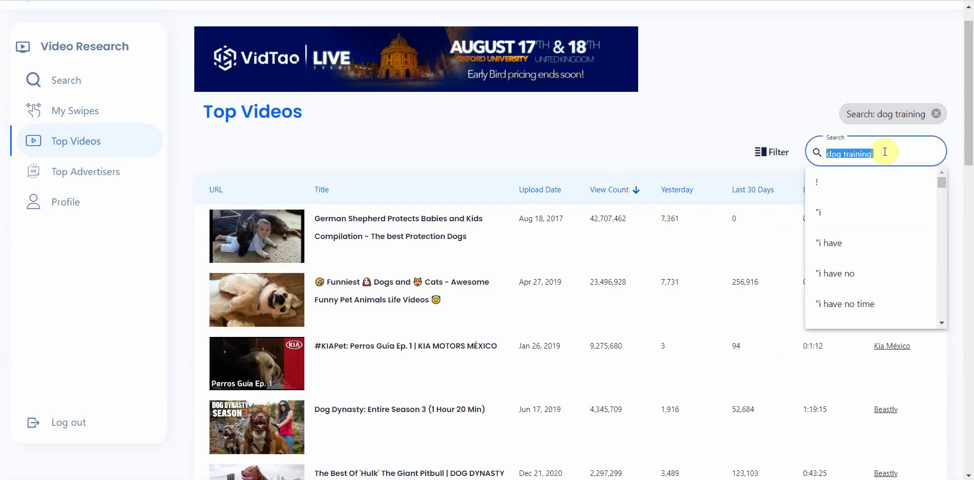
pyautogui.write('robots')
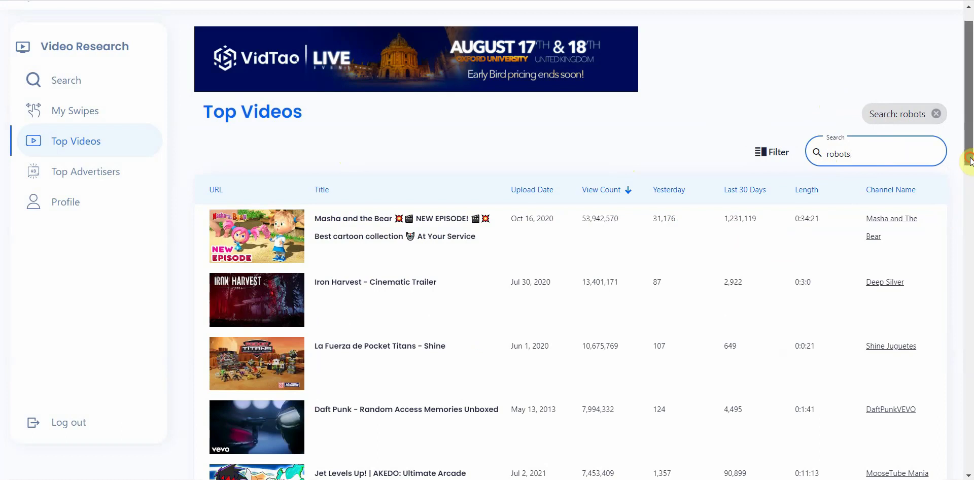
pyautogui.moveTo(970, 161); pyautogui.dragTo(970, 191)
pyautogui.moveTo(971, 191); pyautogui.dragTo(970, 158)
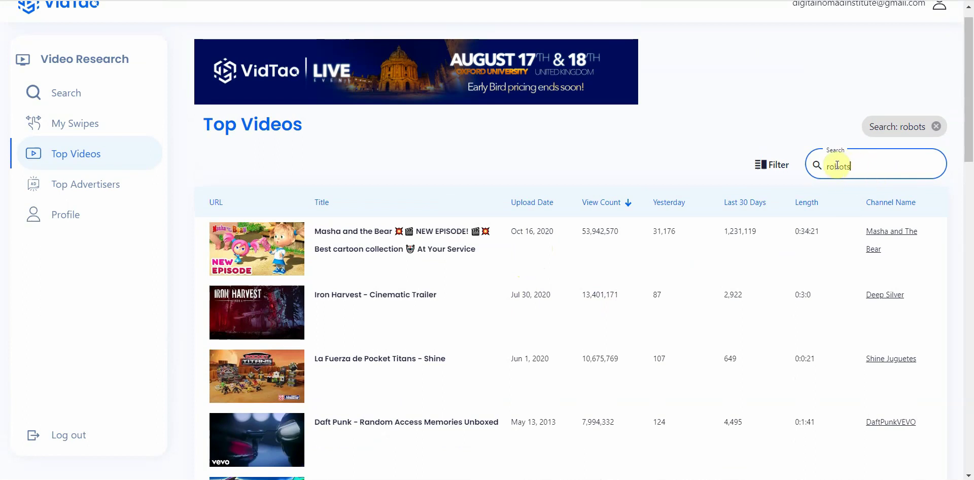
# Show Top Advertisers sorted by Videos descending, led by DM - Desi Melodies with 77,011
pyautogui.click(124, 187)
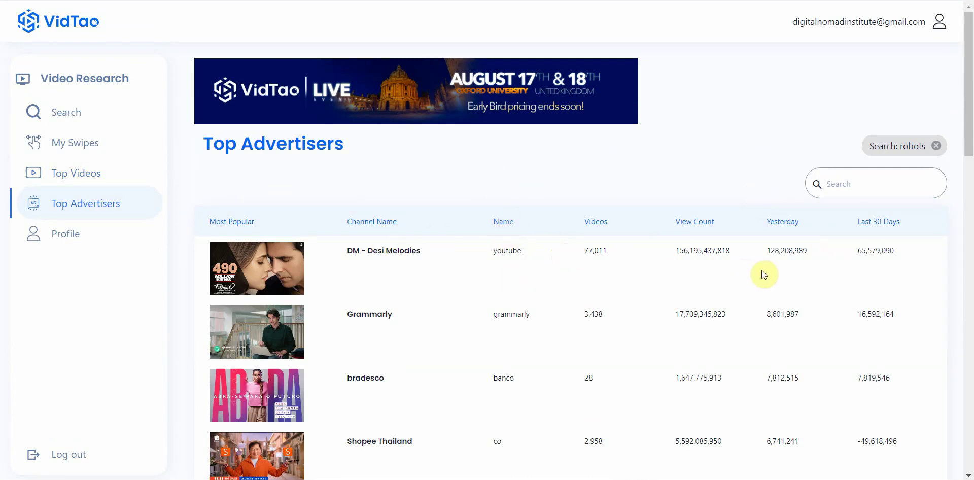
pyautogui.click(611, 223)
pyautogui.click(642, 223)
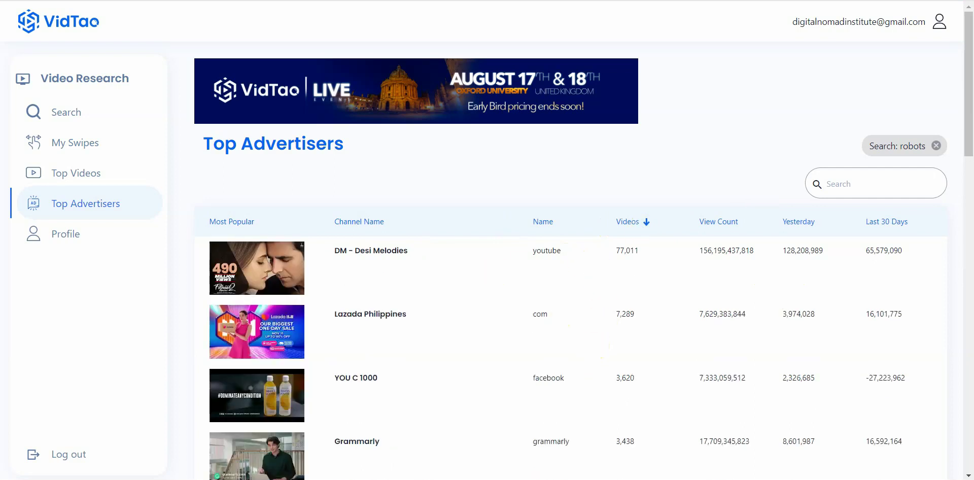
pyautogui.scroll(-2, 971, 134)
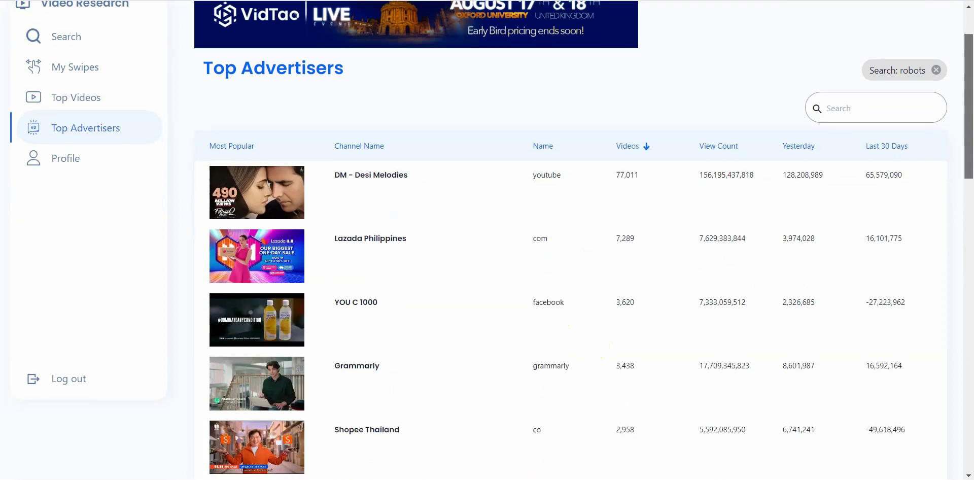
pyautogui.scroll(-1, 969, 135)
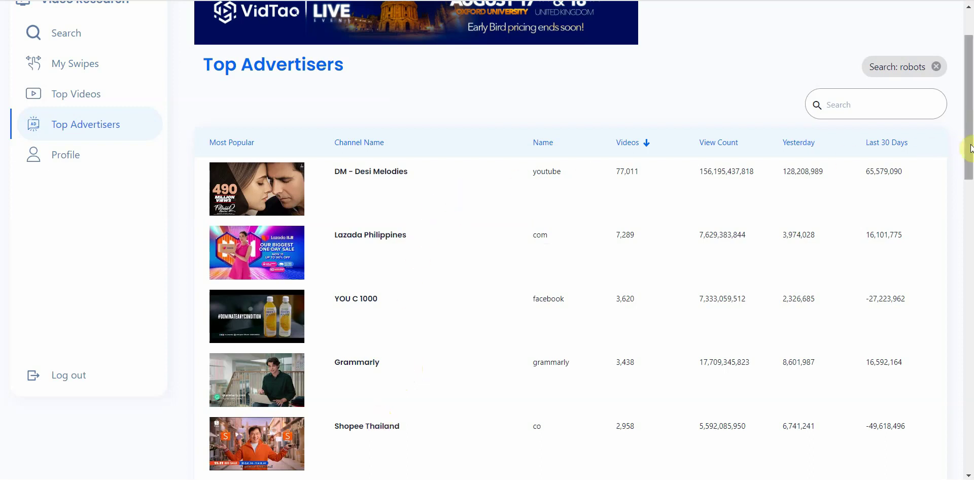
pyautogui.moveTo(971, 148); pyautogui.dragTo(970, 247)
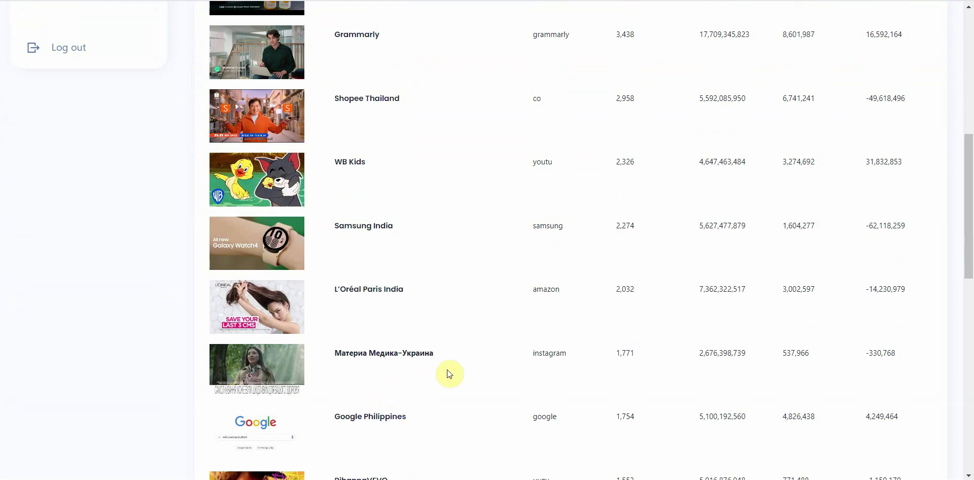
pyautogui.moveTo(970, 249); pyautogui.dragTo(970, 283)
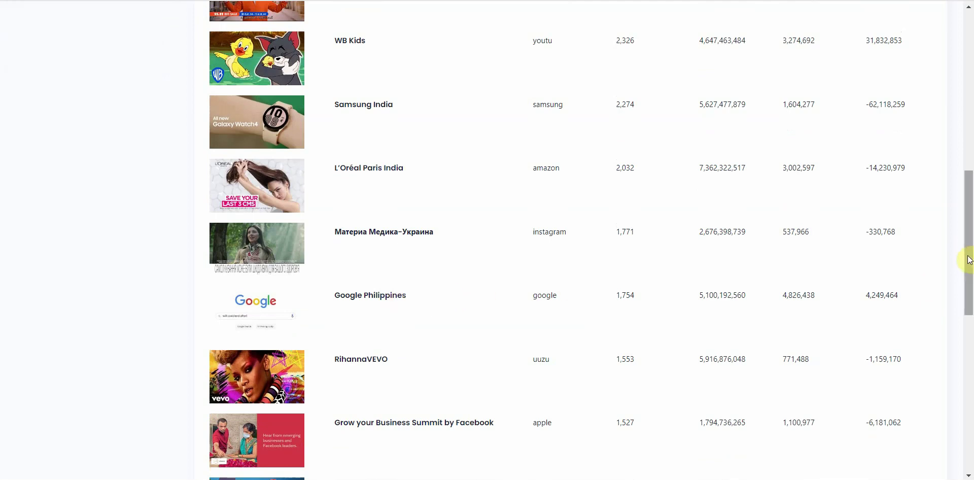
pyautogui.moveTo(969, 259); pyautogui.dragTo(962, 350)
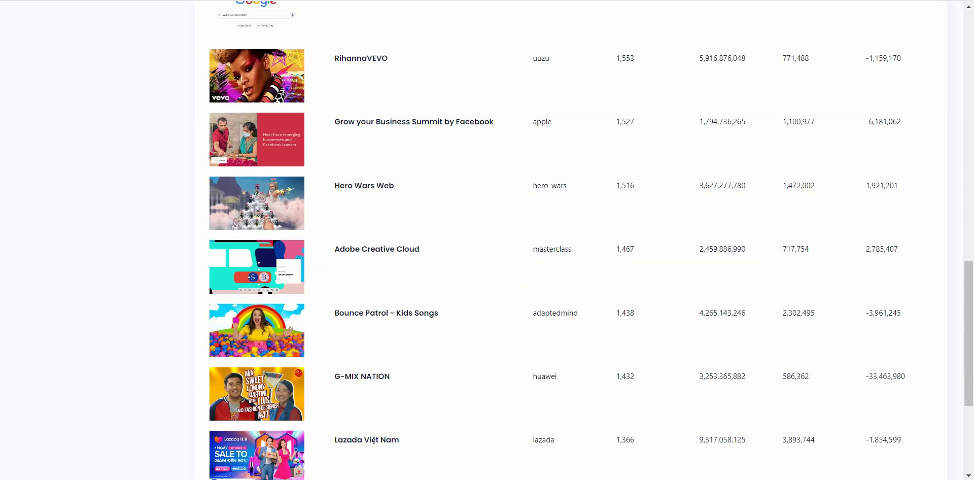
pyautogui.moveTo(964, 320); pyautogui.dragTo(970, 343)
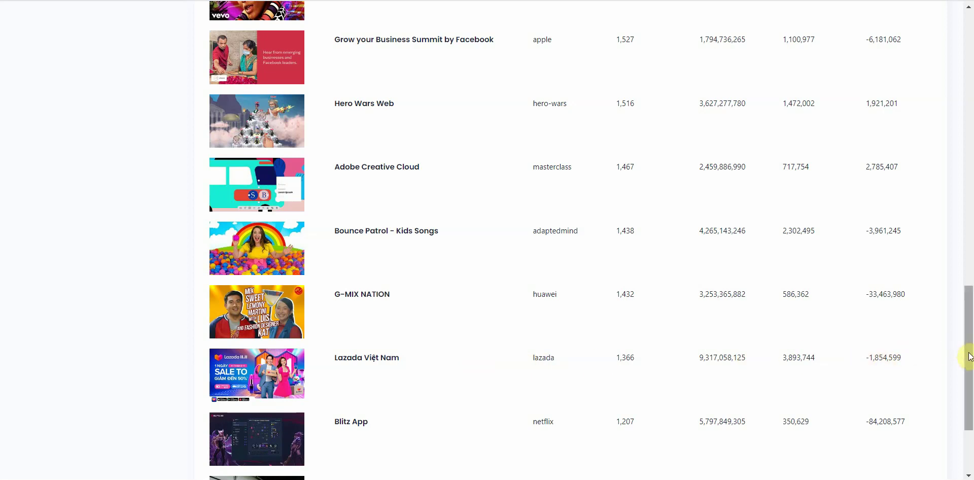
pyautogui.moveTo(966, 355); pyautogui.dragTo(959, 128)
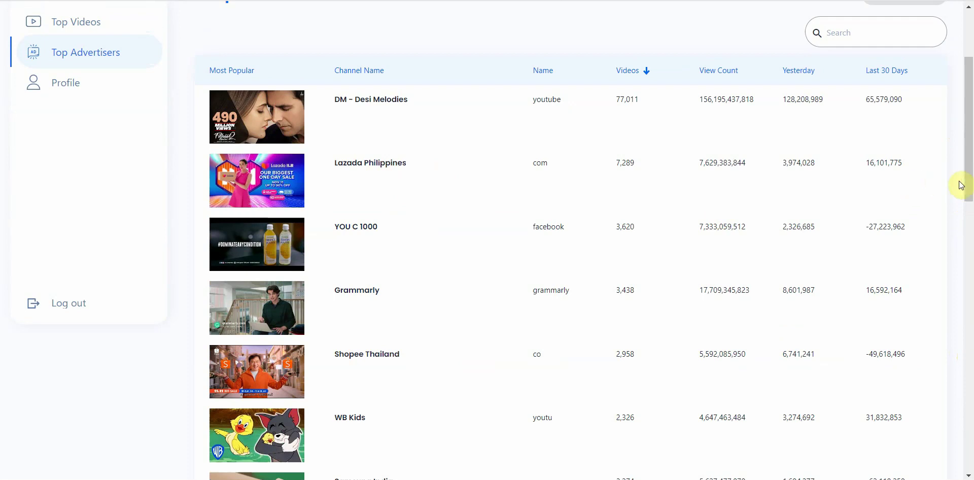
pyautogui.moveTo(964, 183); pyautogui.dragTo(928, 423)
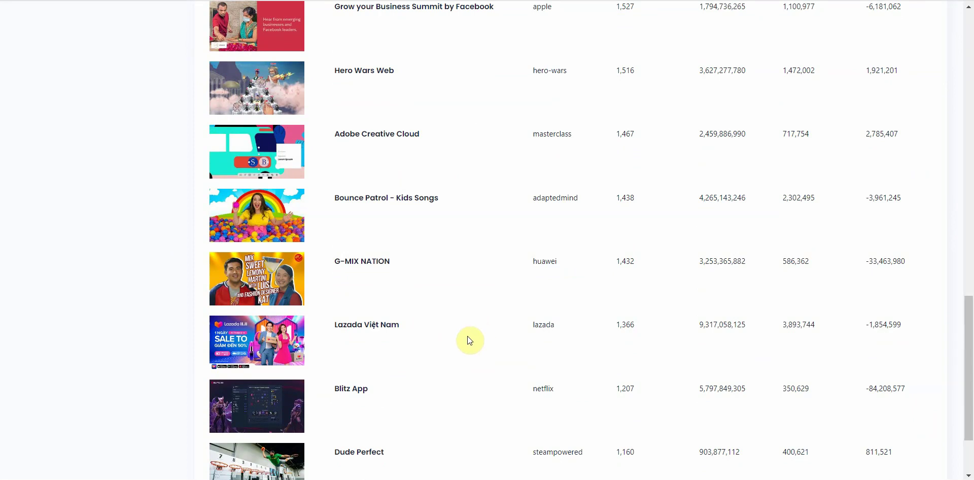
pyautogui.scroll(-2, 584, 238)
pyautogui.scroll(18, 584, 238)
pyautogui.scroll(3, 584, 239)
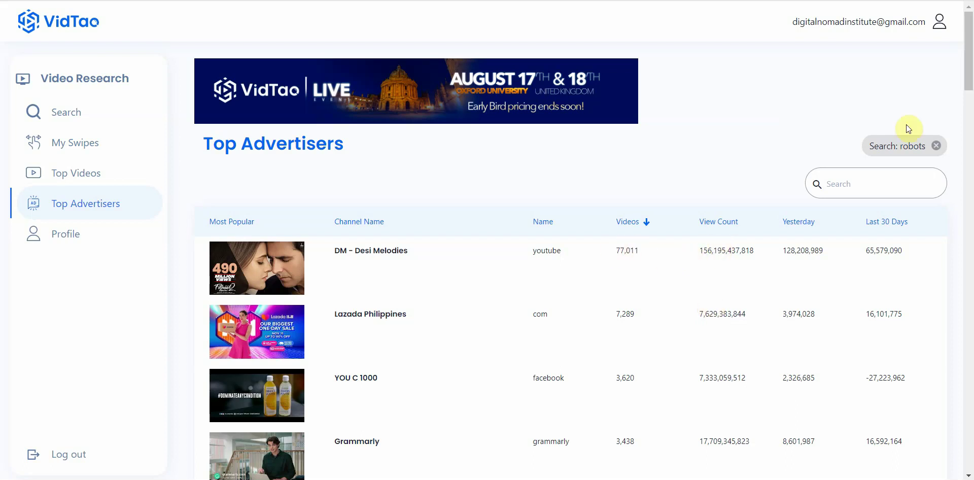
pyautogui.moveTo(969, 85)
pyautogui.mouseDown()
pyautogui.moveTo(970, 111)
pyautogui.moveTo(964, 77)
pyautogui.moveTo(965, 101)
pyautogui.mouseUp()
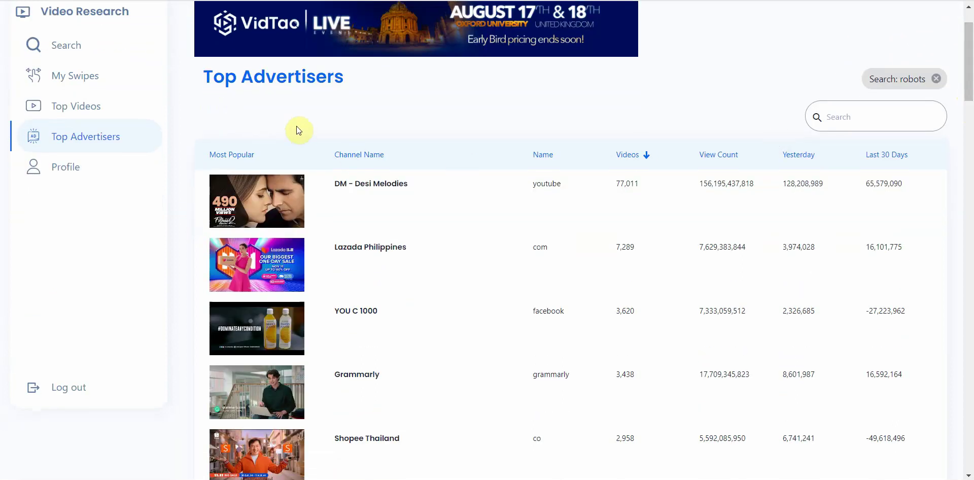